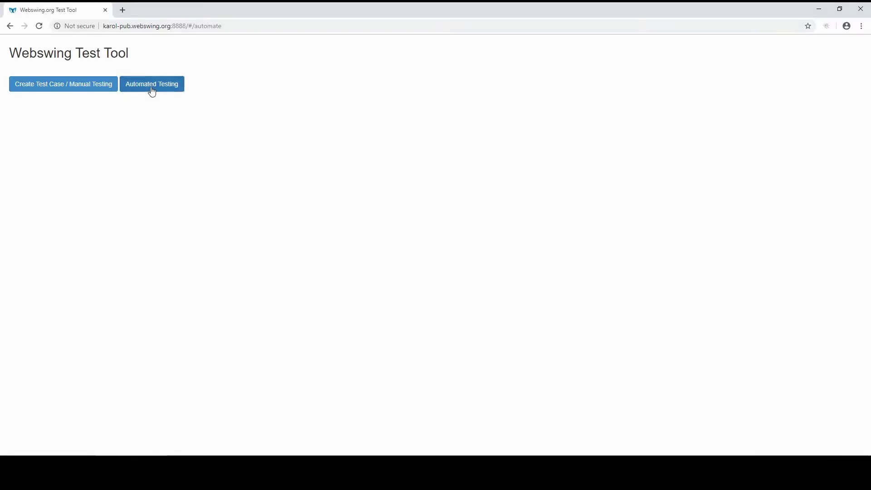
# - Go to Automated Testing and confirm the test tool and Selenium Grid both show Running
pyautogui.click(151, 91)
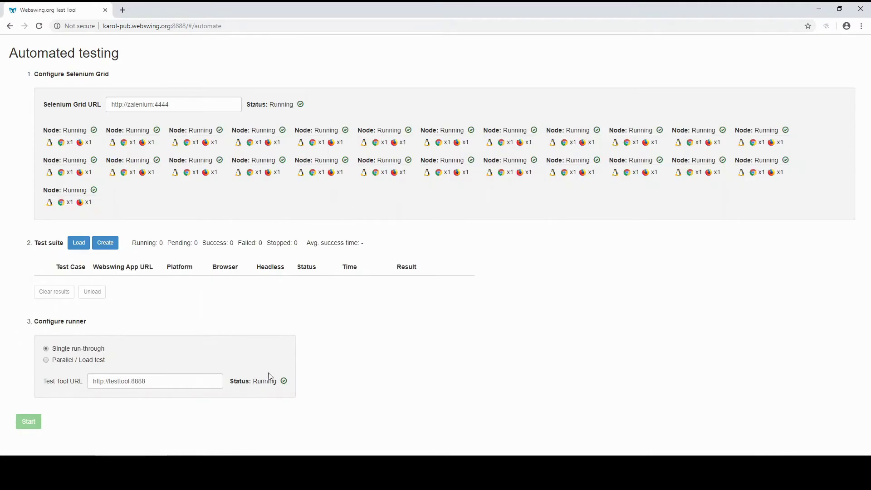
pyautogui.doubleClick(265, 378)
pyautogui.doubleClick(278, 105)
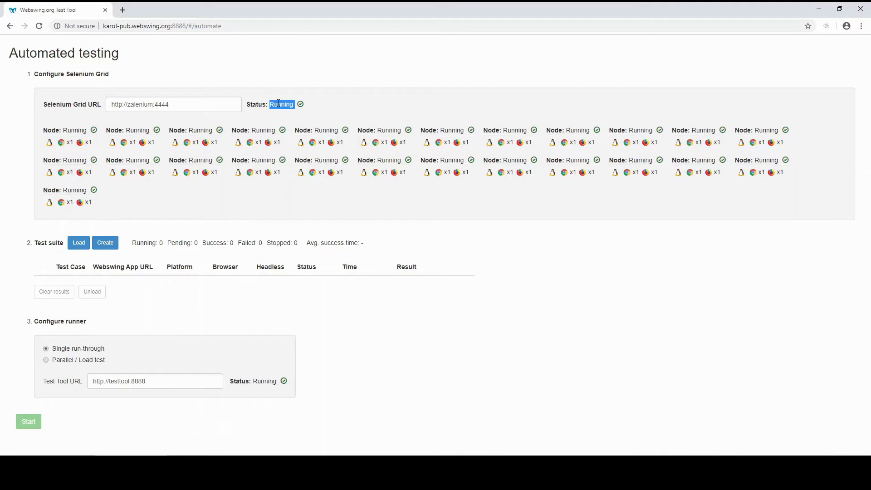
pyautogui.click(250, 208)
# - Start a new test suite and paste the swingset3 app URL and recorded file path from Notepad
pyautogui.click(106, 245)
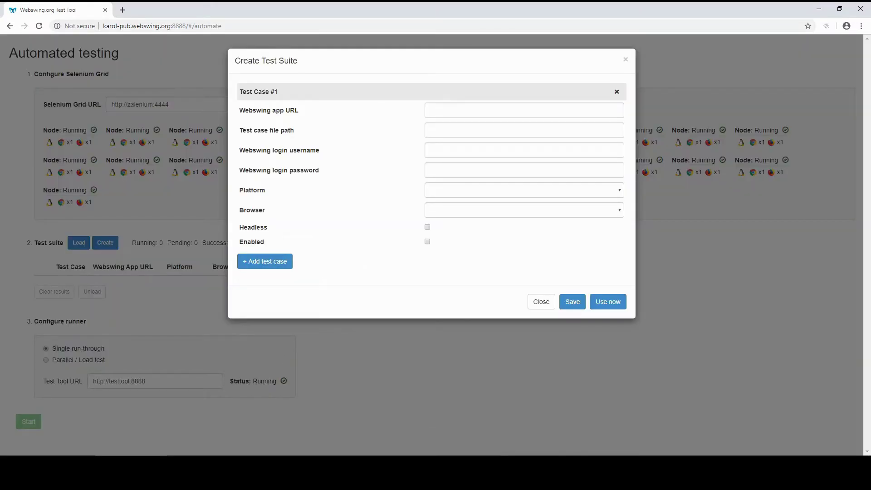
pyautogui.click(551, 429)
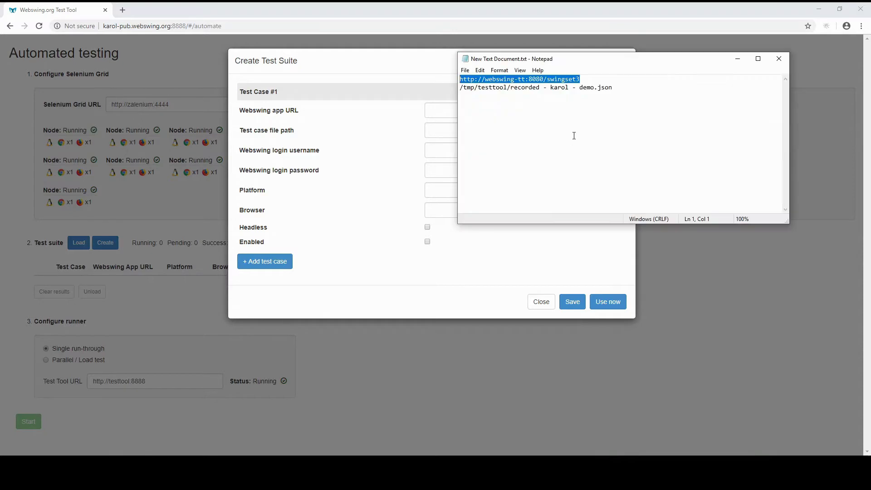
pyautogui.click(433, 112)
pyautogui.write('http://webswing-tt:8080/swingset3')
pyautogui.click(451, 132)
pyautogui.hotkey('alt', 'Tab')
pyautogui.moveTo(618, 90); pyautogui.dragTo(462, 89)
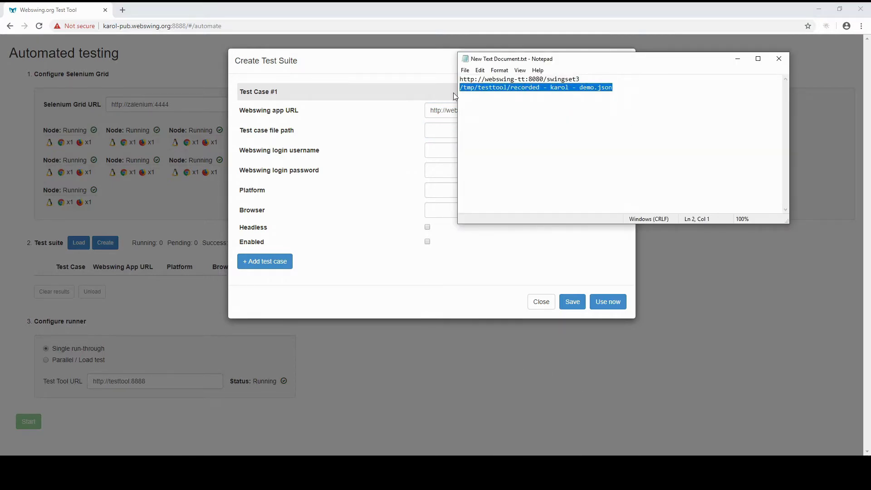
pyautogui.click(435, 133)
pyautogui.write('/tmp/testtool/recorded - karol - demo.json')
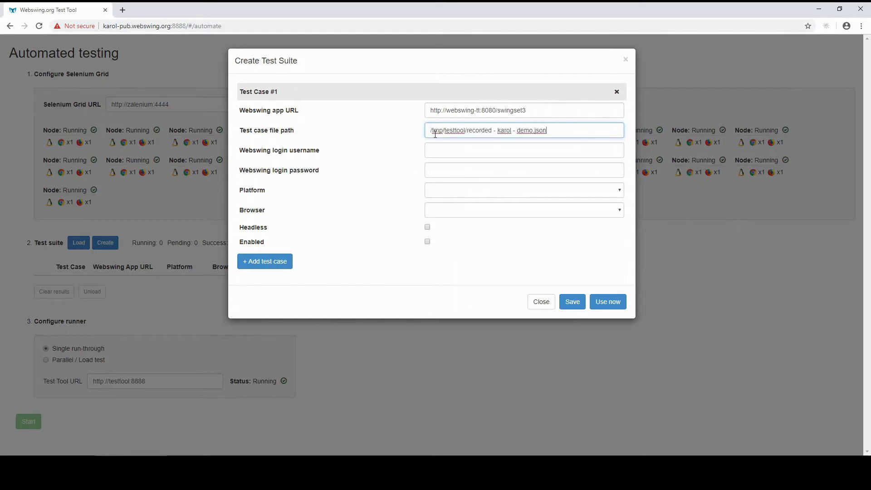
pyautogui.click(446, 154)
pyautogui.press('Tab')
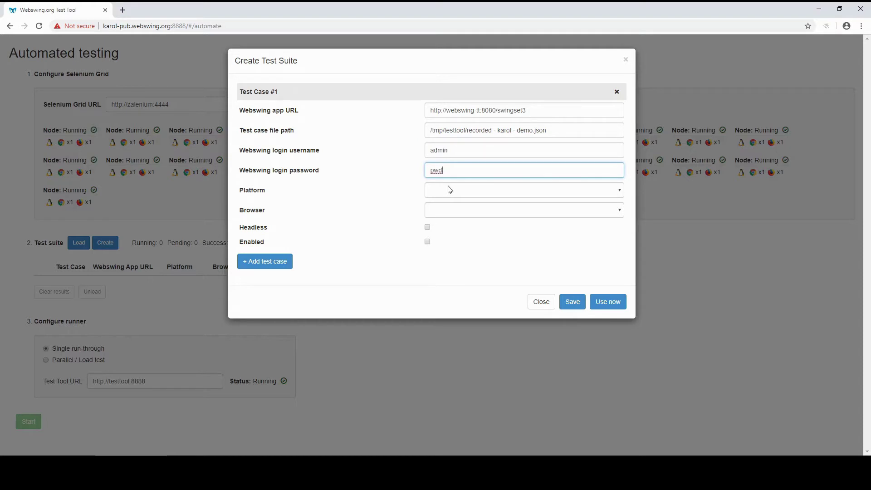
pyautogui.click(448, 192)
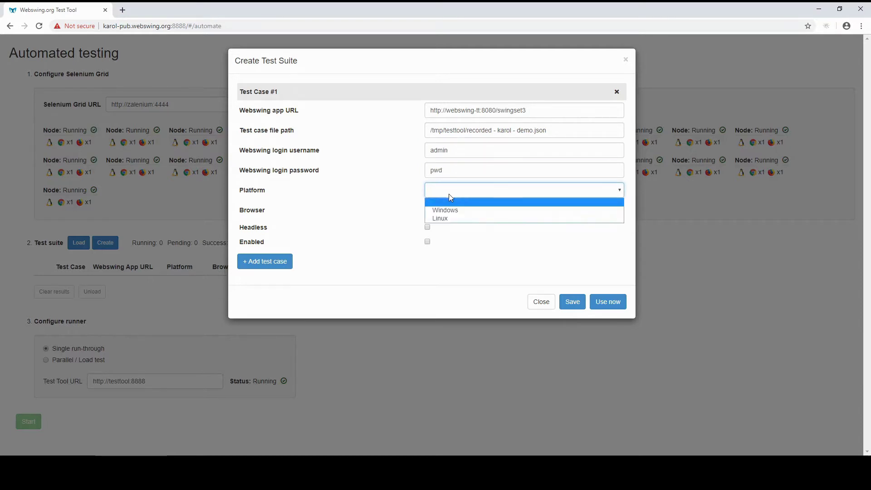
pyautogui.click(462, 219)
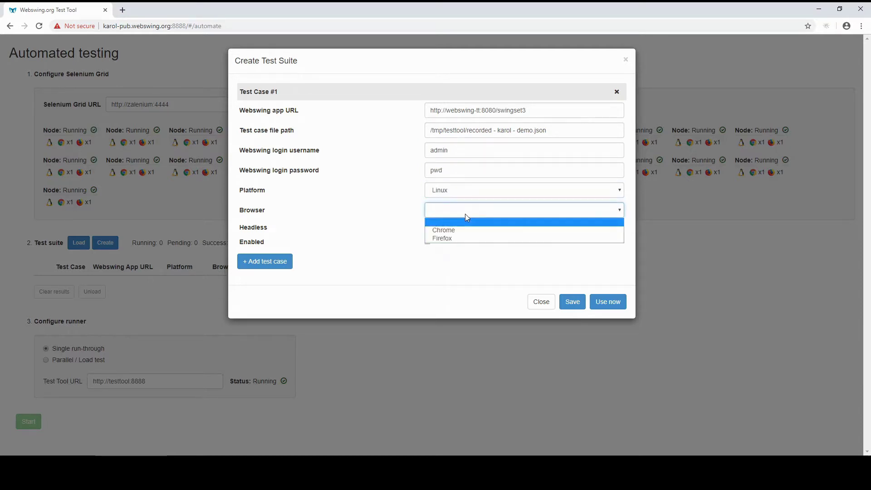
pyautogui.click(453, 238)
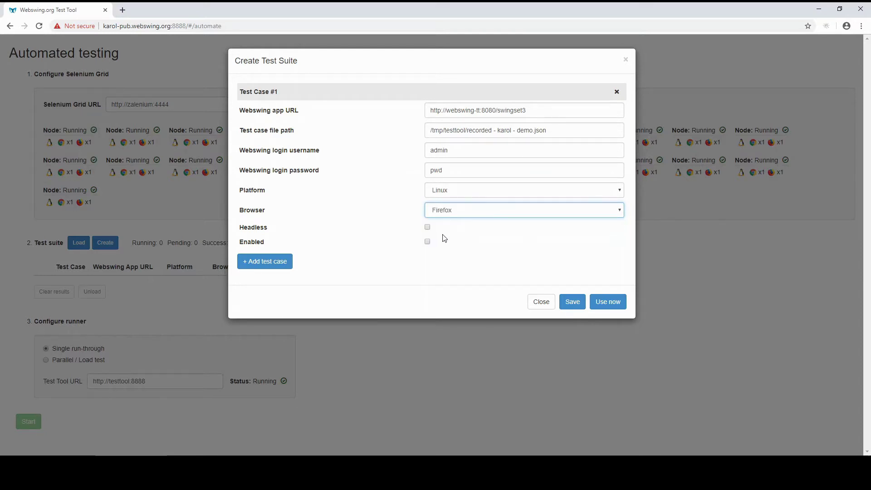
pyautogui.click(428, 241)
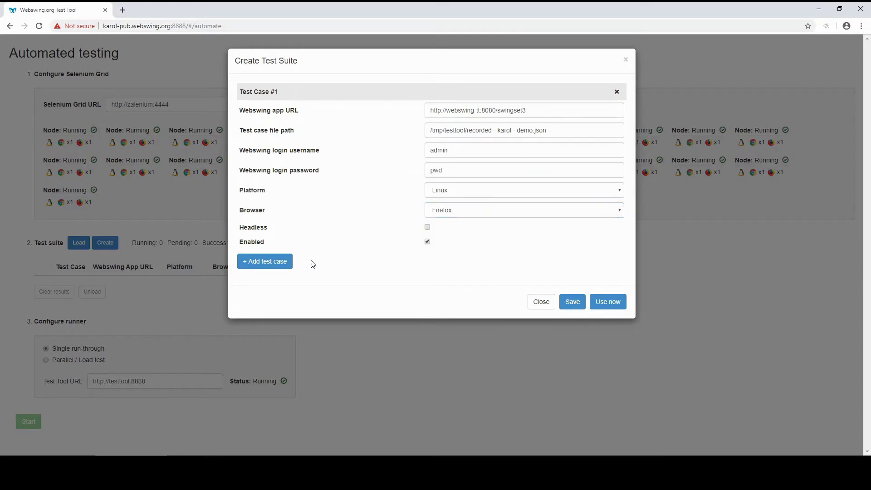
# - Add a second test case and copy the first case's app URL and file path into it
pyautogui.click(282, 264)
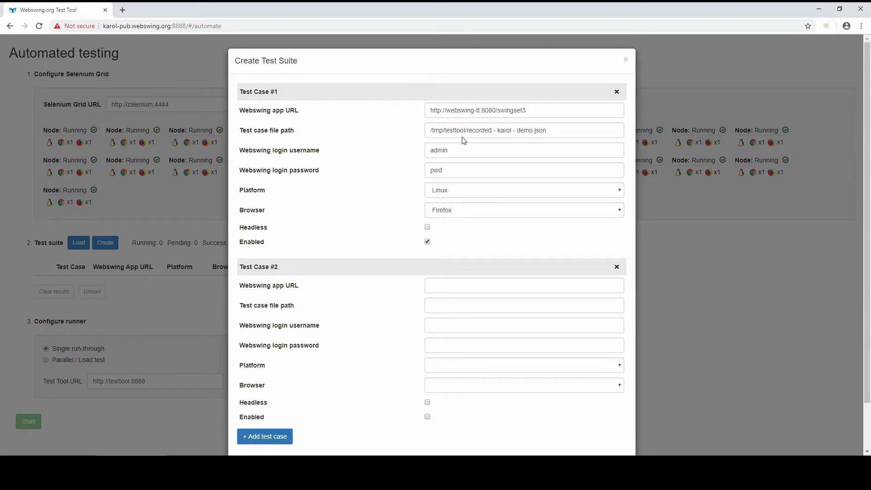
pyautogui.tripleClick(502, 110)
pyautogui.hotkey('ctrl', 'c')
pyautogui.click(446, 286)
pyautogui.hotkey('ctrl', 'v')
pyautogui.tripleClick(506, 130)
pyautogui.click(487, 306)
pyautogui.hotkey('ctrl', 'v')
pyautogui.click(451, 325)
pyautogui.write('adminpwd')
pyautogui.click(484, 365)
pyautogui.click(455, 396)
pyautogui.click(454, 387)
pyautogui.click(440, 409)
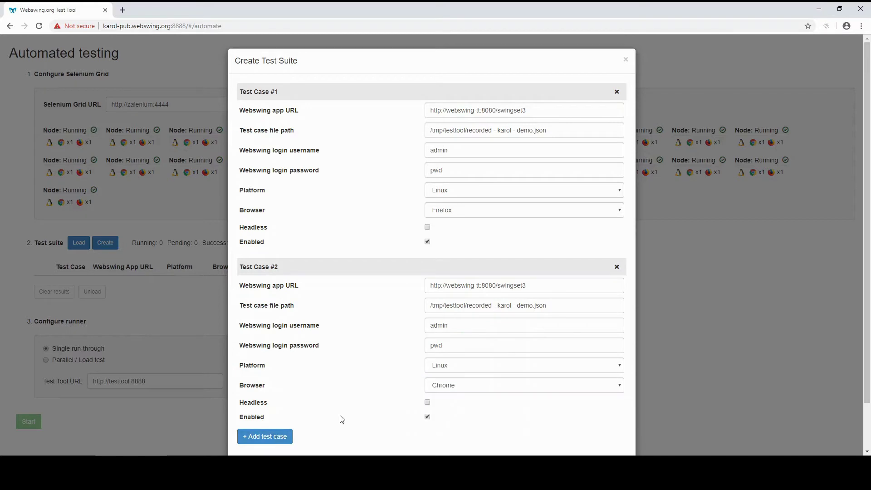
pyautogui.scroll(-2, 342, 419)
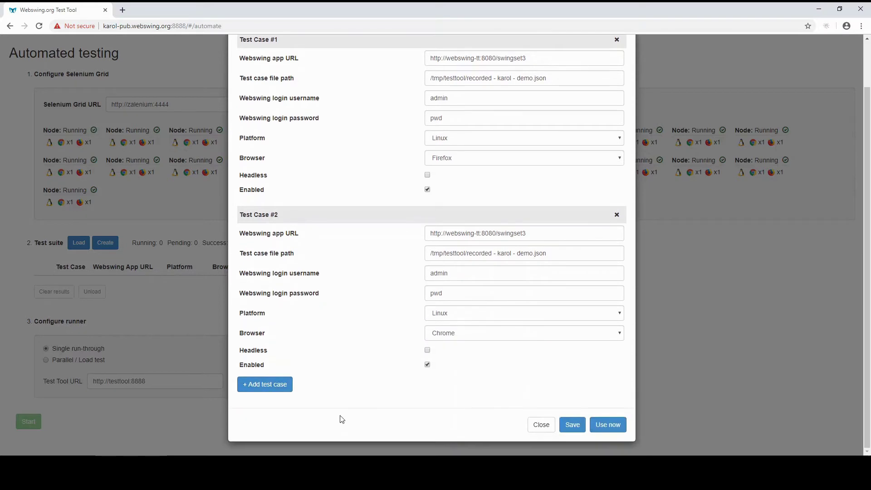
pyautogui.click(609, 424)
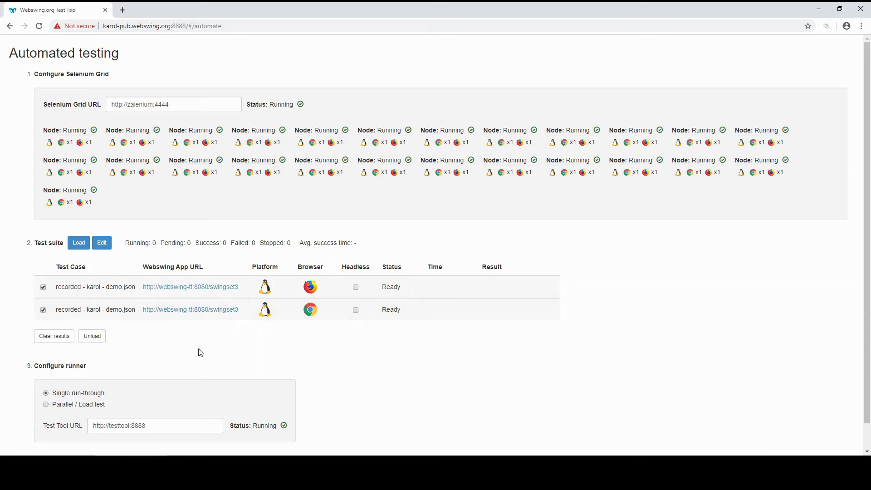
pyautogui.scroll(-1, 169, 359)
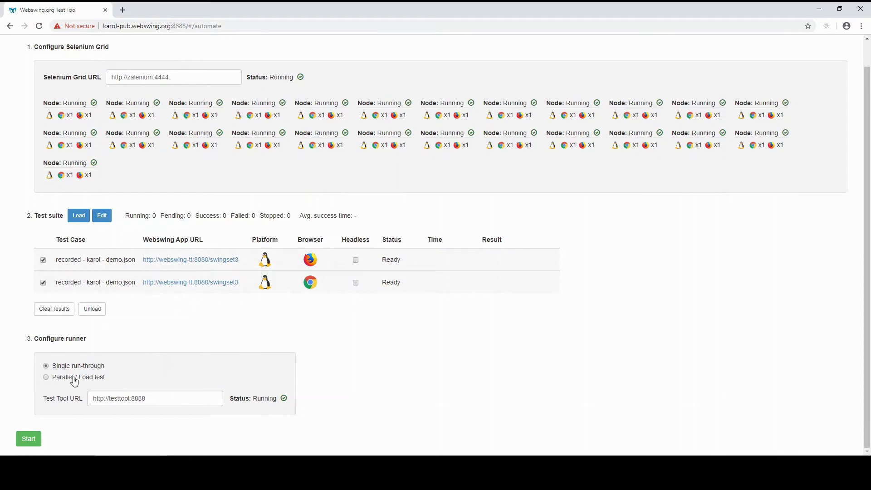
# - Choose Parallel / Load test with max parallel 3, ramp-up 5 seconds and run count 6
pyautogui.click(74, 382)
pyautogui.scroll(-1, 151, 374)
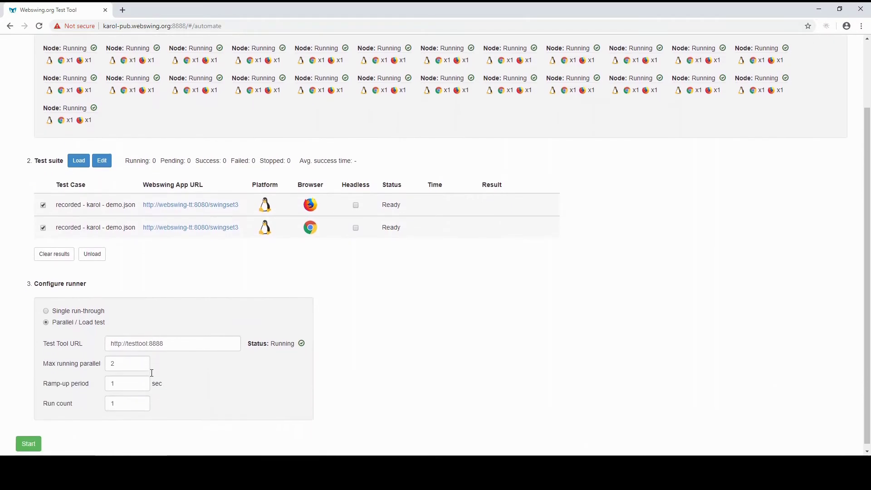
pyautogui.click(126, 362)
pyautogui.write('3')
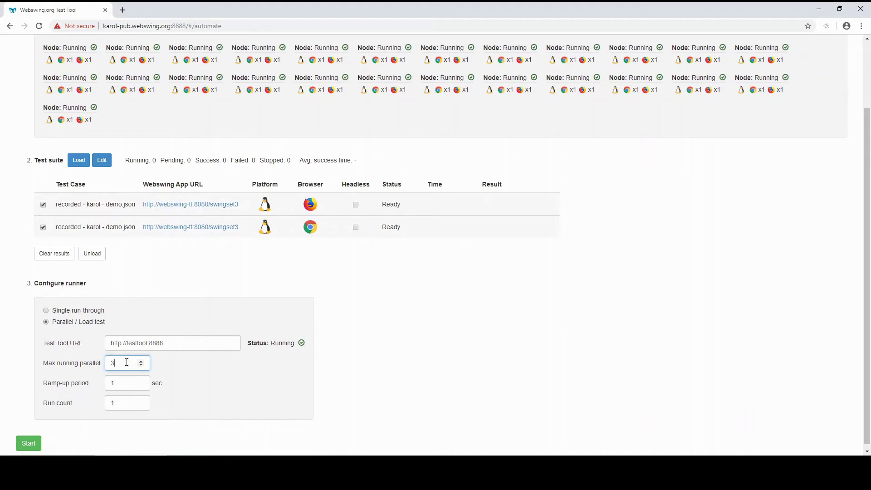
pyautogui.click(127, 383)
pyautogui.click(127, 407)
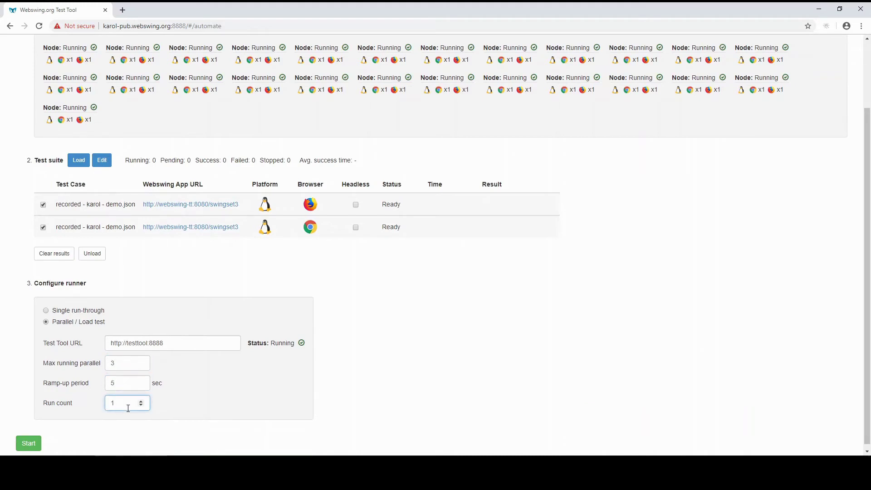
pyautogui.write('6')
# - Start the load test and let all six runs of both cases finish successfully
pyautogui.click(31, 445)
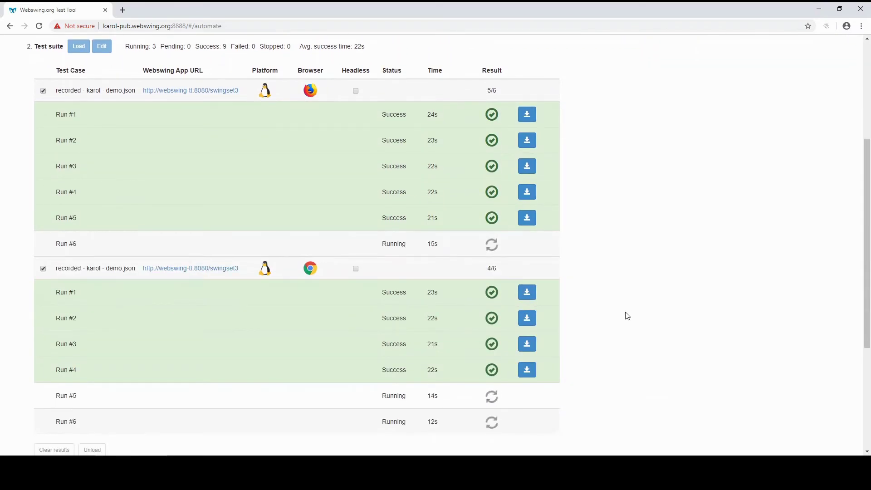
pyautogui.scroll(-3, 627, 316)
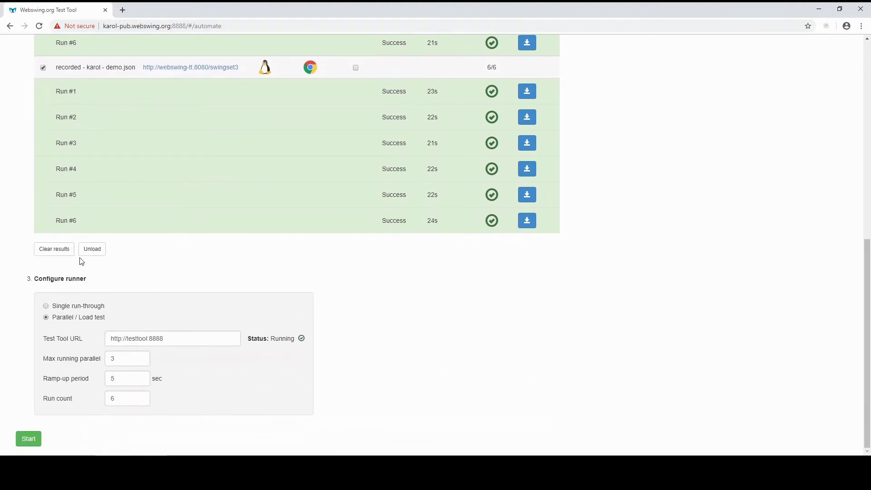
# - Clear the results and start a new run with max parallel 15, ramp-up 10 and run count 15
pyautogui.click(59, 254)
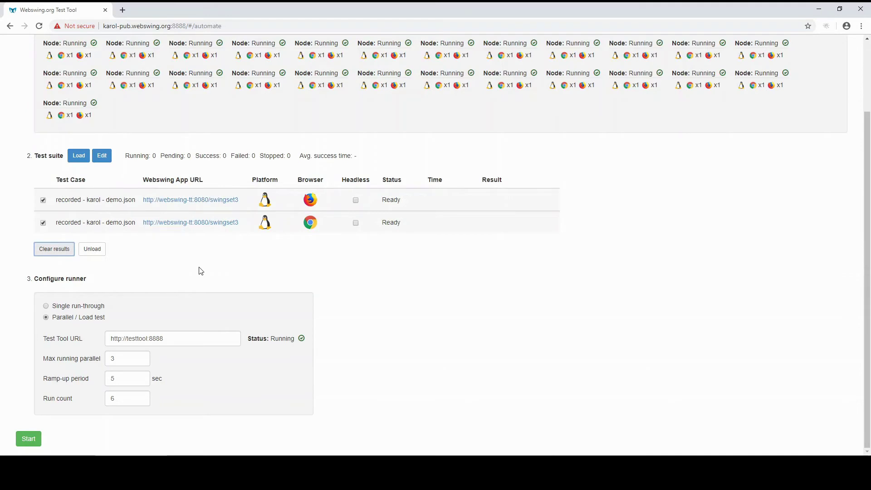
pyautogui.click(125, 357)
pyautogui.write('15')
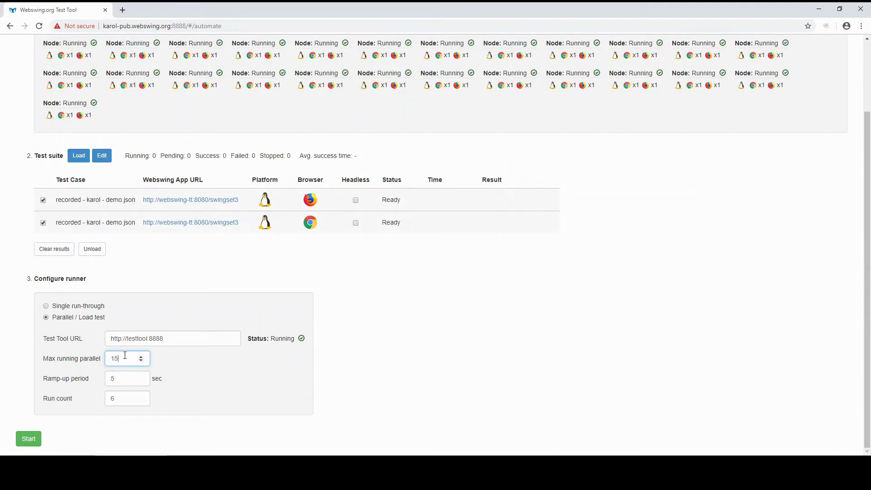
pyautogui.click(128, 379)
pyautogui.write('10')
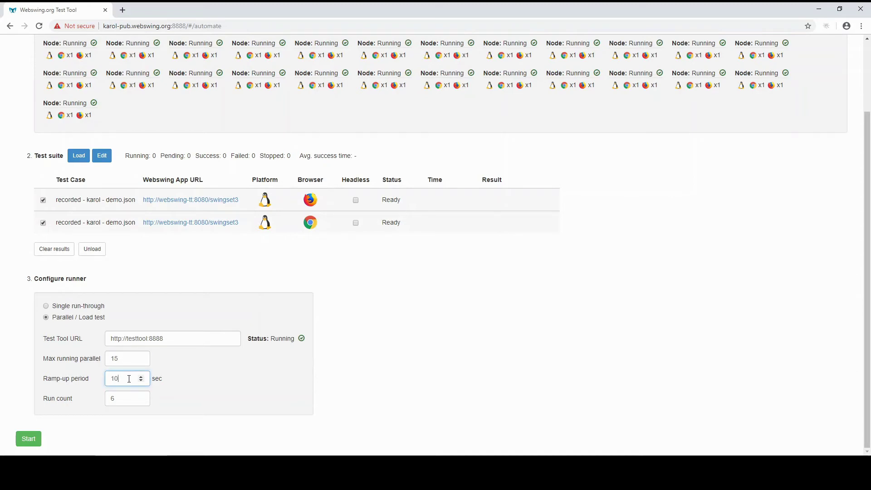
pyautogui.click(126, 401)
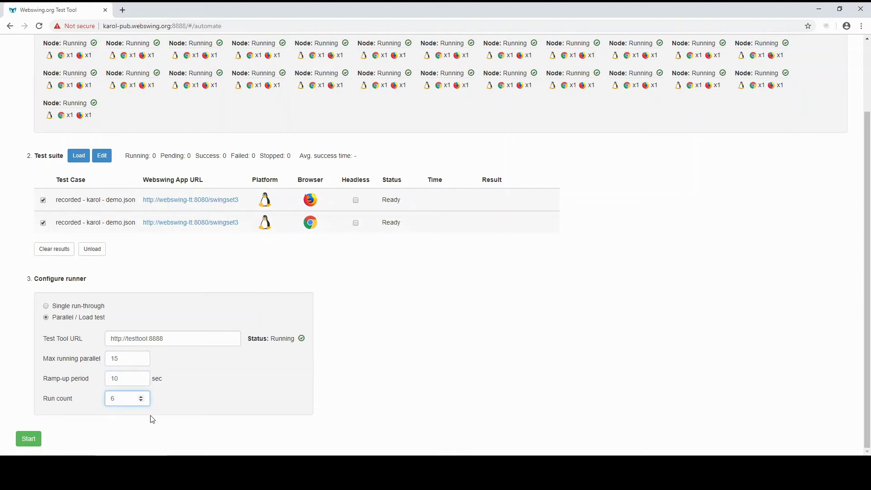
pyautogui.write('30')
pyautogui.click(88, 423)
pyautogui.click(119, 399)
pyautogui.press('BackSpace')
pyautogui.click(28, 439)
pyautogui.scroll(3, 637, 329)
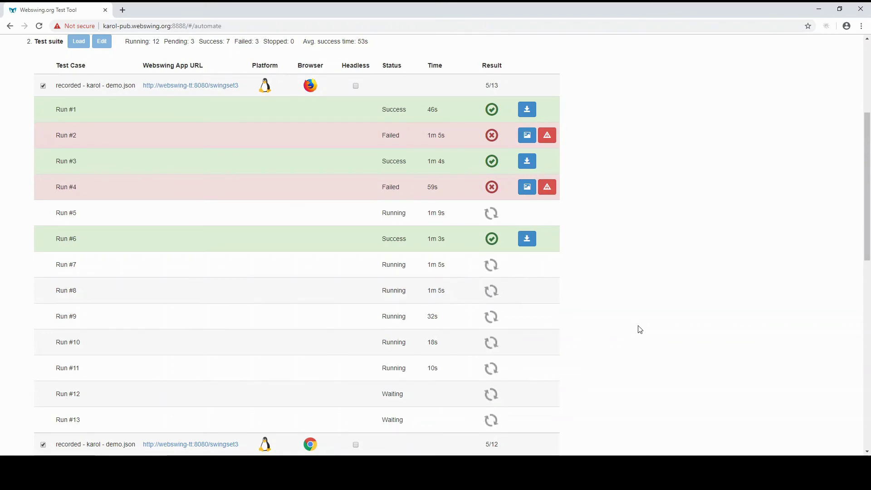
pyautogui.click(528, 136)
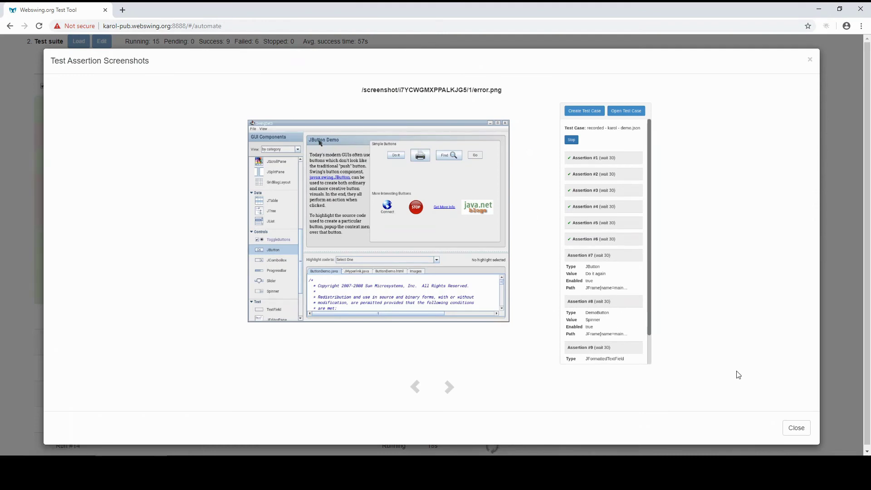
pyautogui.click(797, 428)
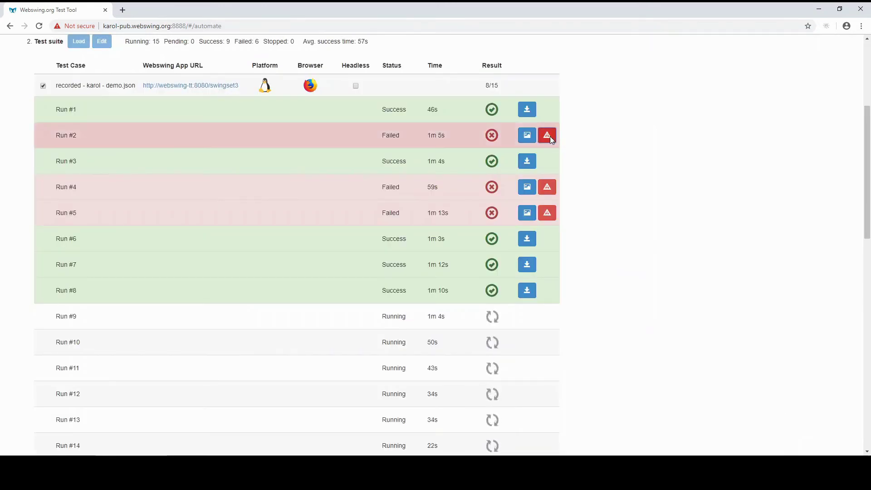
pyautogui.click(549, 136)
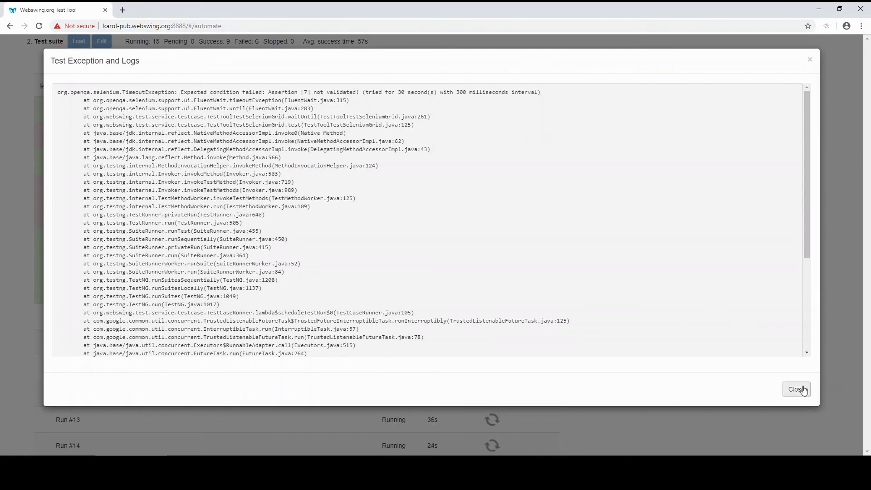
pyautogui.click(801, 390)
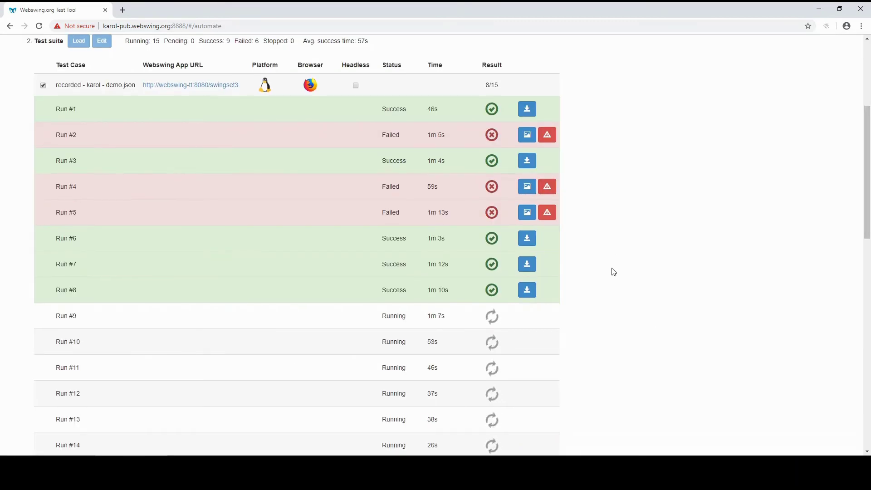
pyautogui.scroll(-2, 612, 271)
pyautogui.scroll(-2, 612, 271)
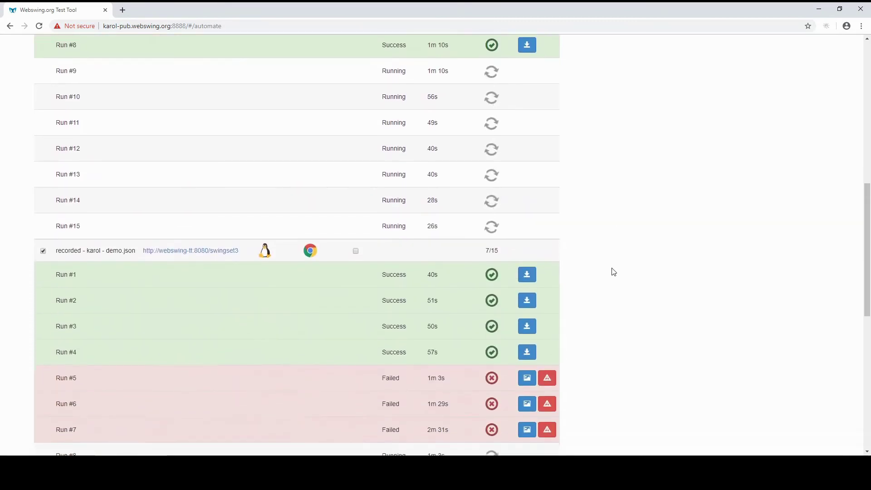
pyautogui.scroll(-2, 612, 272)
pyautogui.scroll(-1, 612, 272)
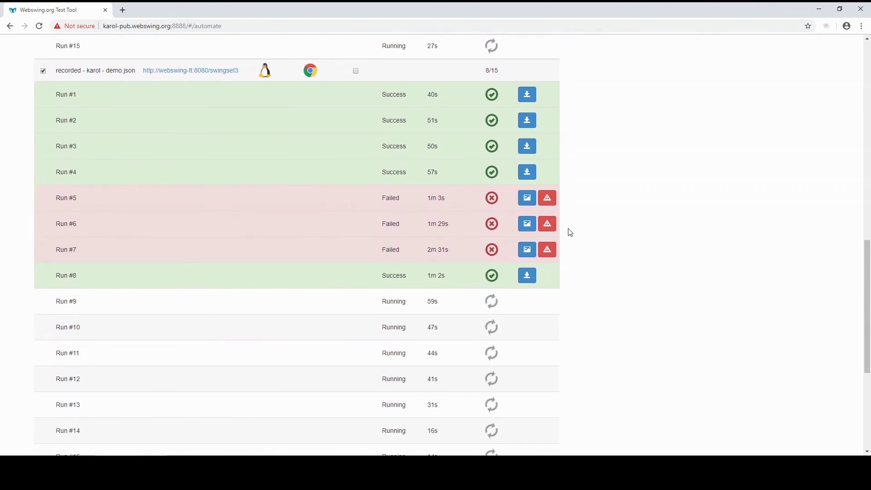
pyautogui.click(550, 225)
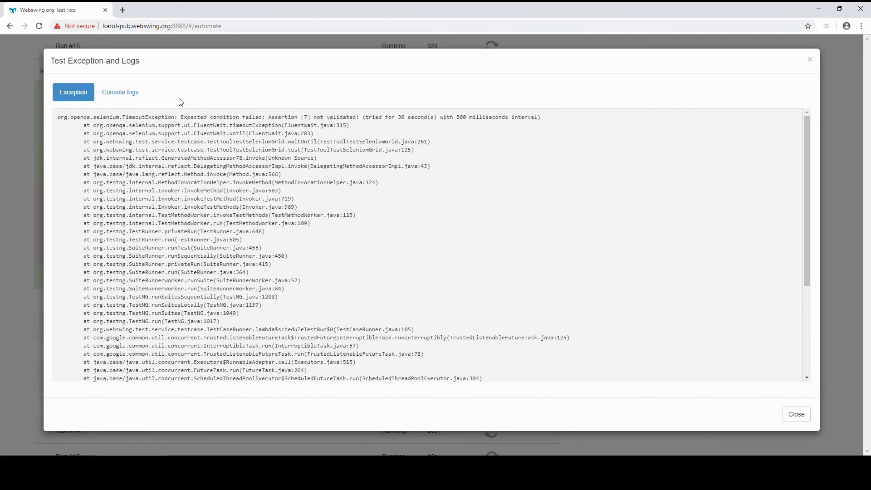
pyautogui.click(122, 92)
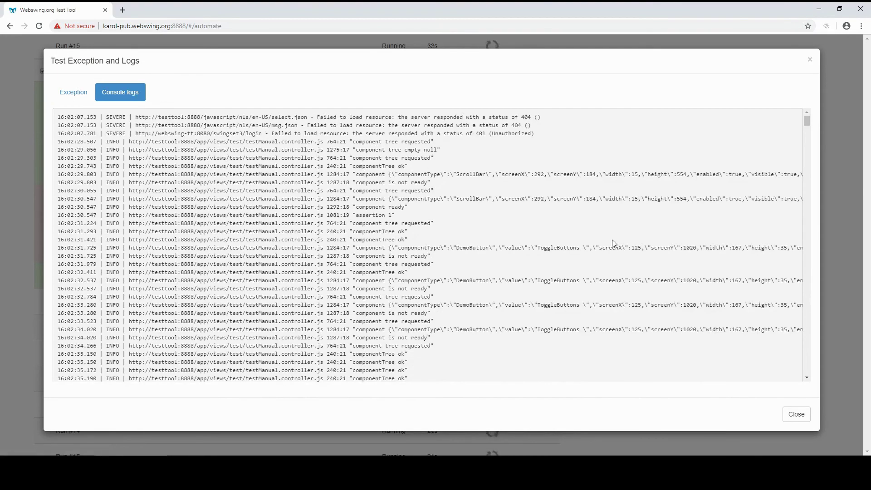
pyautogui.scroll(-5, 611, 239)
pyautogui.scroll(-5, 613, 243)
pyautogui.scroll(-5, 626, 272)
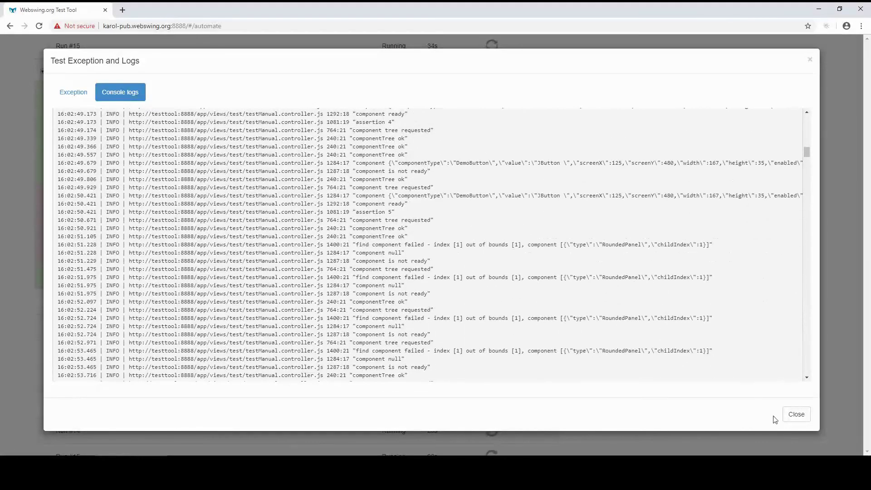
pyautogui.click(797, 415)
pyautogui.scroll(-2, 685, 374)
pyautogui.scroll(-5, 685, 374)
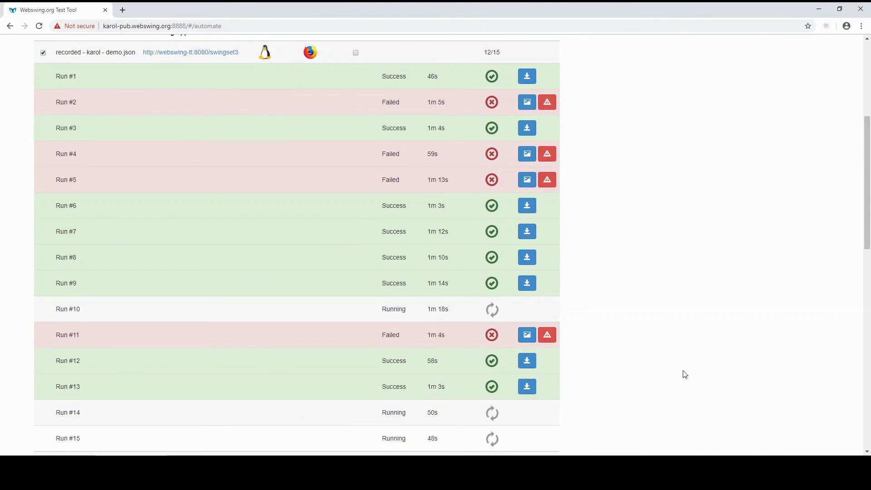
pyautogui.scroll(-2, 683, 374)
pyautogui.scroll(-5, 628, 374)
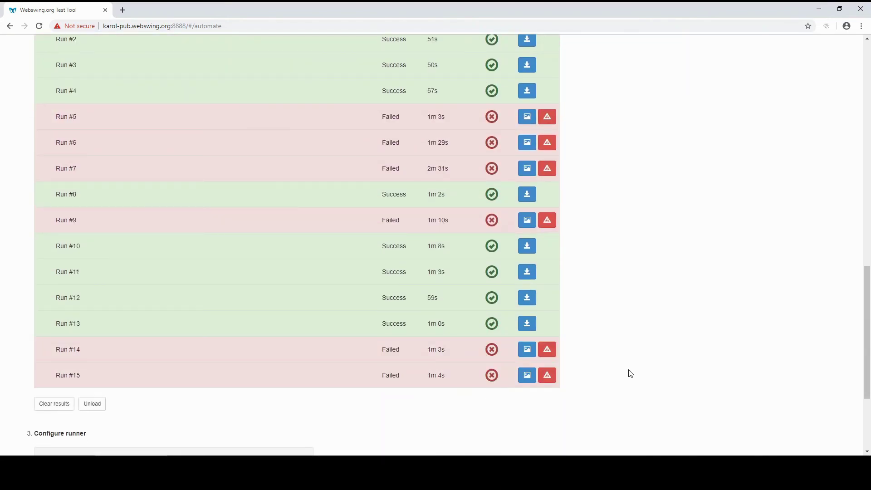
pyautogui.scroll(3, 630, 373)
pyautogui.scroll(2, 630, 373)
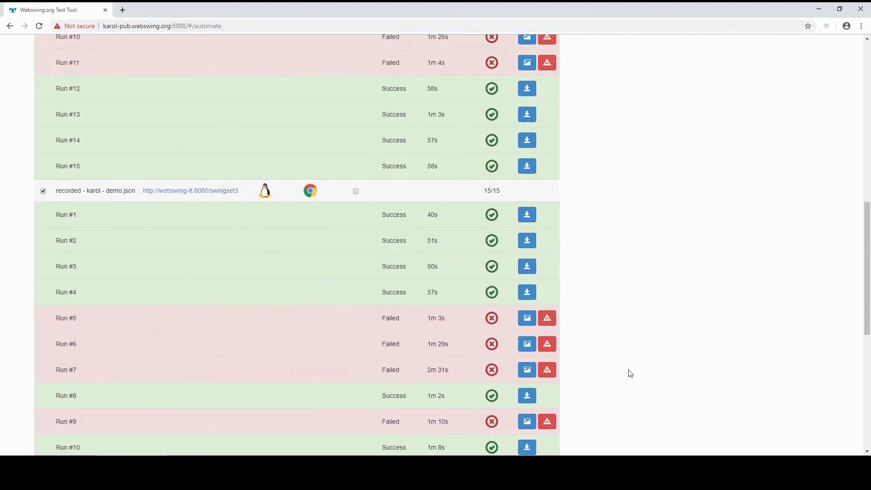
pyautogui.scroll(3, 629, 373)
pyautogui.scroll(2, 629, 373)
pyautogui.scroll(1, 630, 374)
pyautogui.scroll(1, 629, 374)
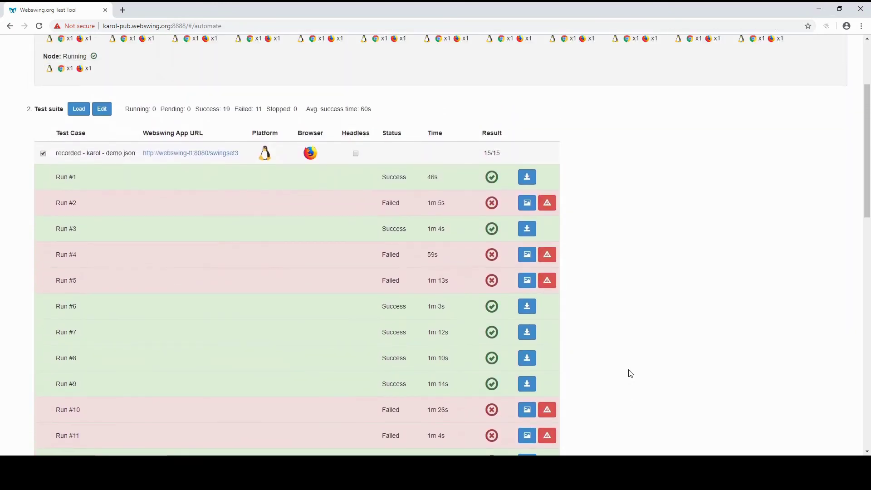